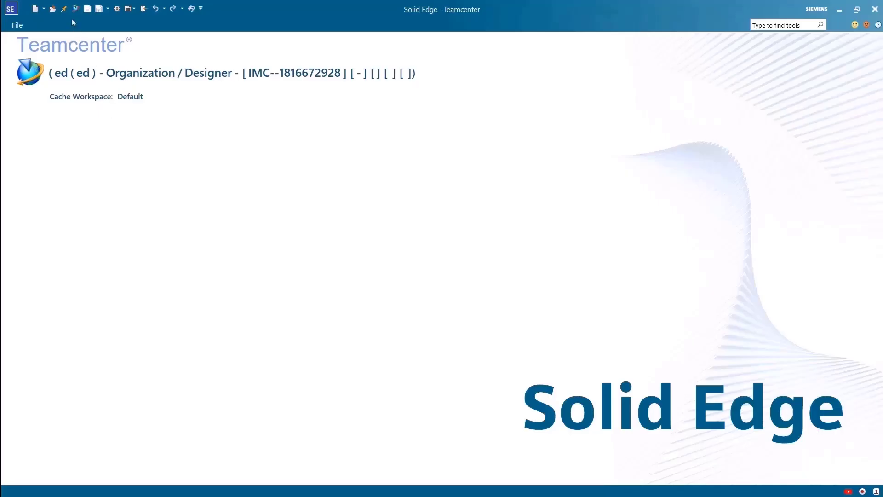
# Launch Active Workspace from the quick access toolbar to show the Handdrill MkIII structure
pyautogui.click(75, 9)
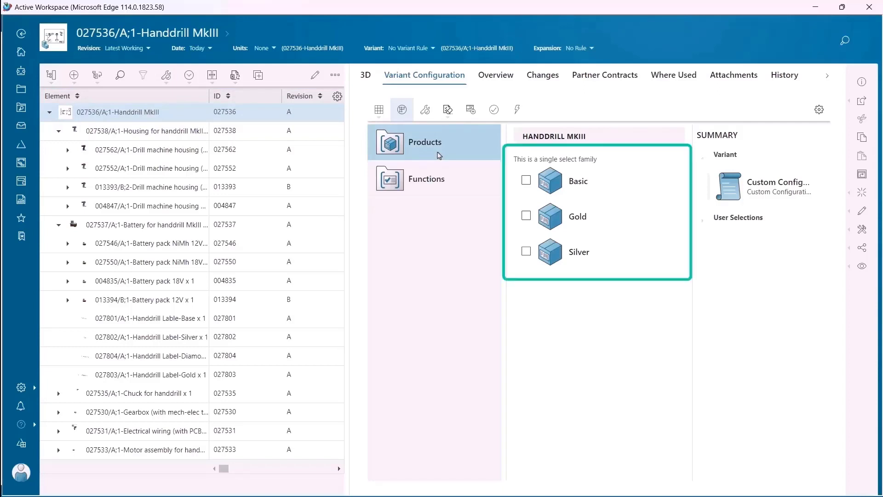
# Review the Functions option families, switch to Products, and list the Basic, Gold and Silver variant rules
pyautogui.click(438, 185)
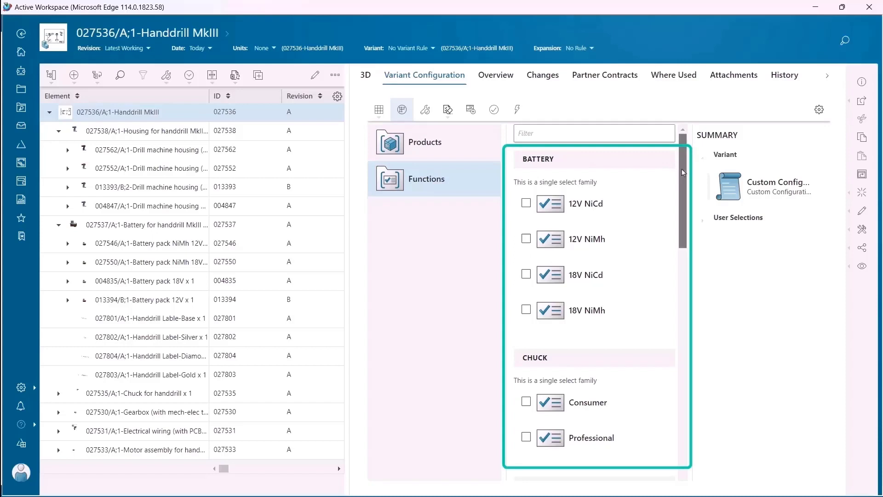
pyautogui.moveTo(682, 171); pyautogui.dragTo(696, 246)
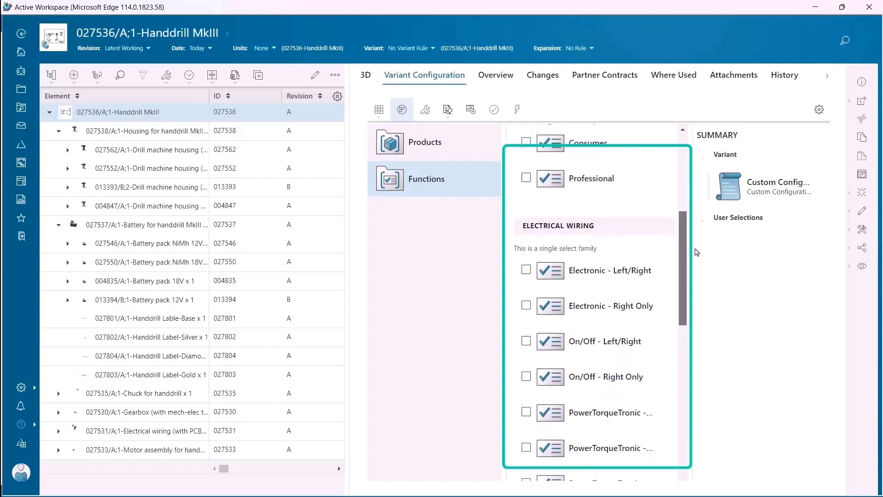
pyautogui.moveTo(695, 246); pyautogui.dragTo(700, 426)
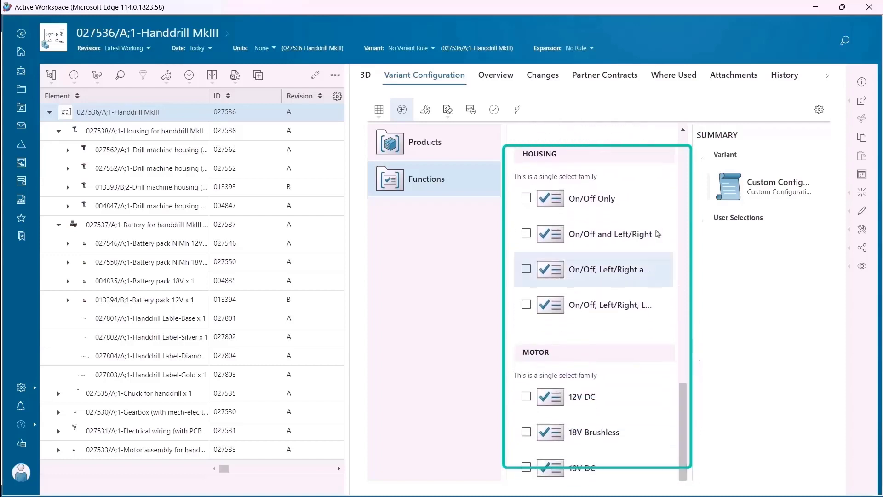
pyautogui.click(430, 148)
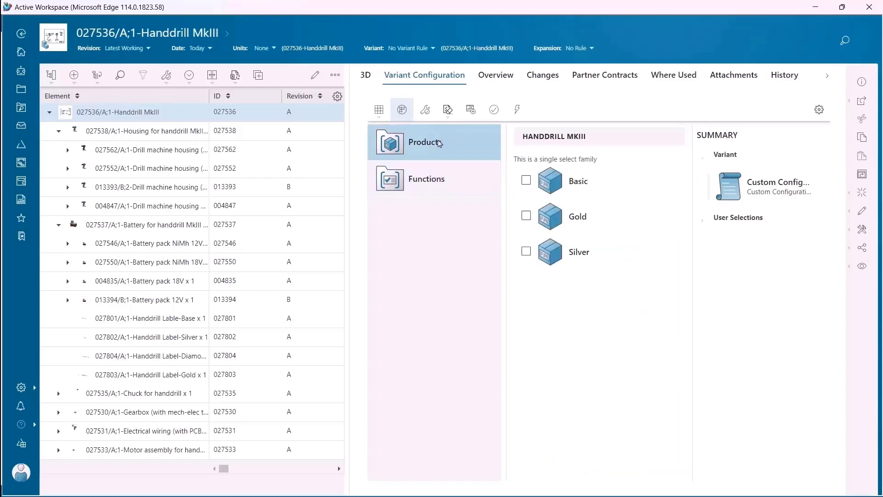
pyautogui.click(433, 49)
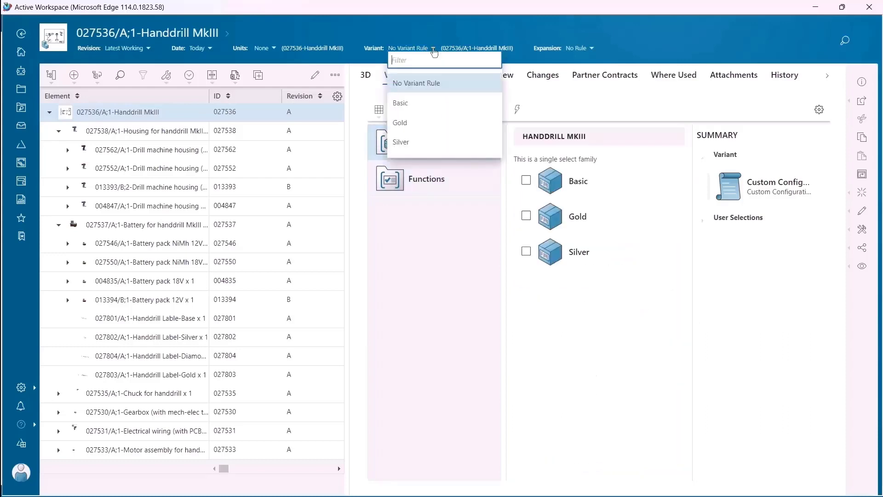
# Filter the structure to the Basic variant, then reset it back to No Variant Rule
pyautogui.click(438, 102)
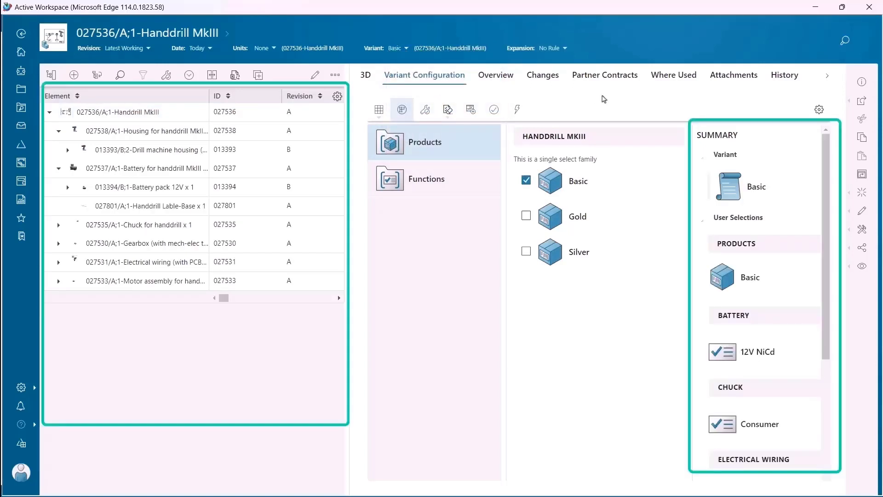
pyautogui.click(404, 50)
pyautogui.click(409, 83)
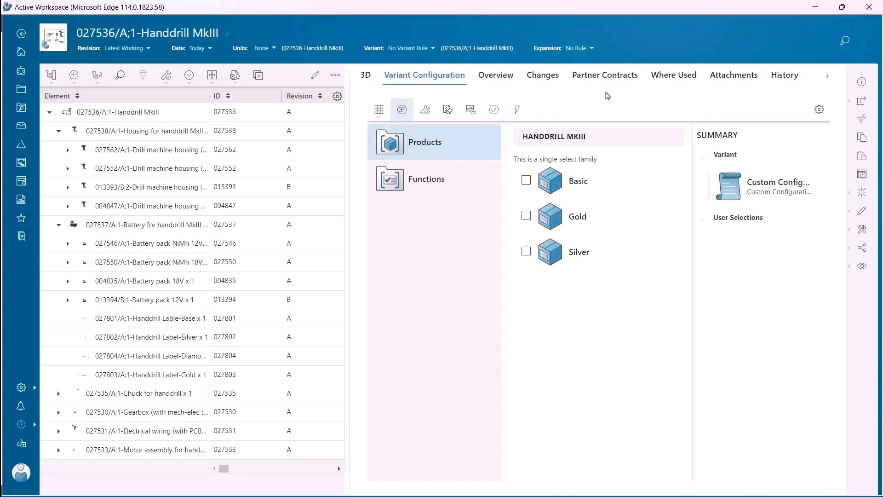
# Drag the top Handdrill MkIII assembly row onto Solid Edge to open item 027536
pyautogui.click(842, 8)
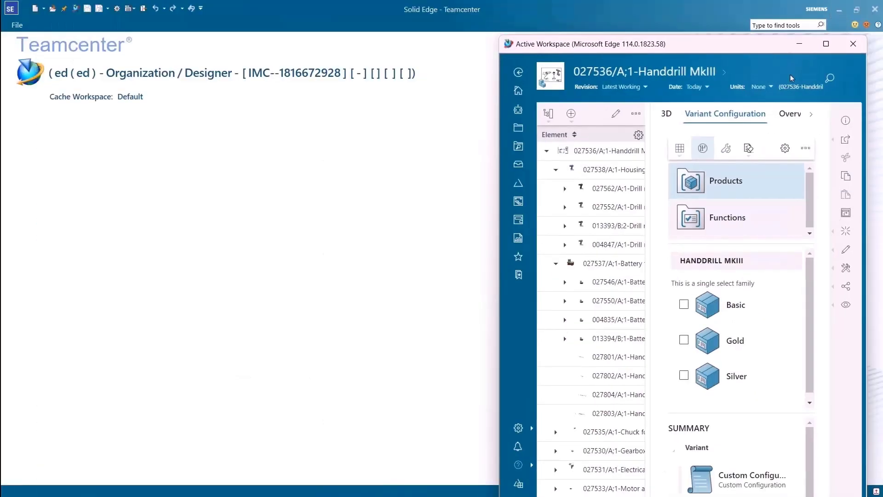
pyautogui.click(593, 152)
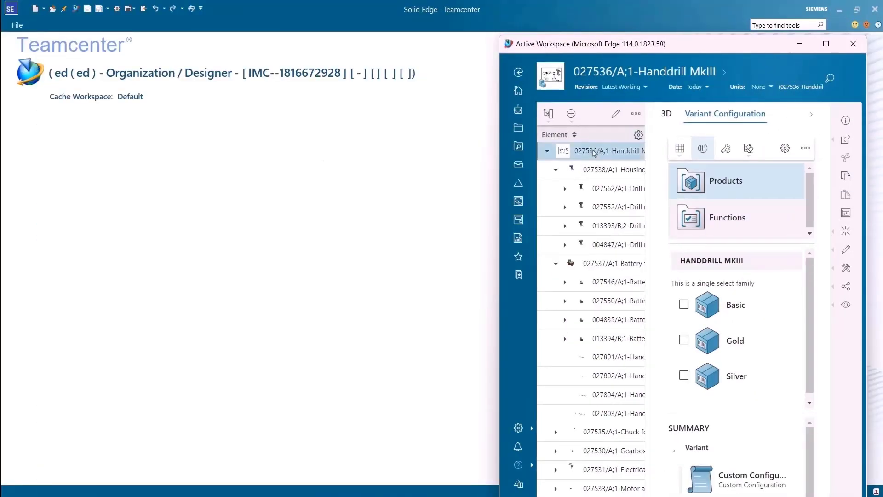
pyautogui.moveTo(595, 151); pyautogui.dragTo(462, 183)
pyautogui.moveTo(308, 208); pyautogui.dragTo(308, 209)
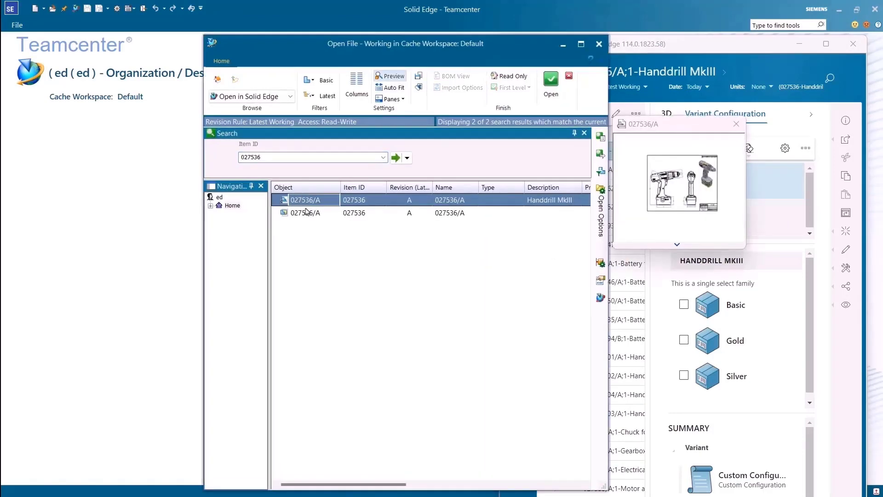
# Open the 027536/A assembly result with the Basic variant configuration chosen in Open Options
pyautogui.click(308, 213)
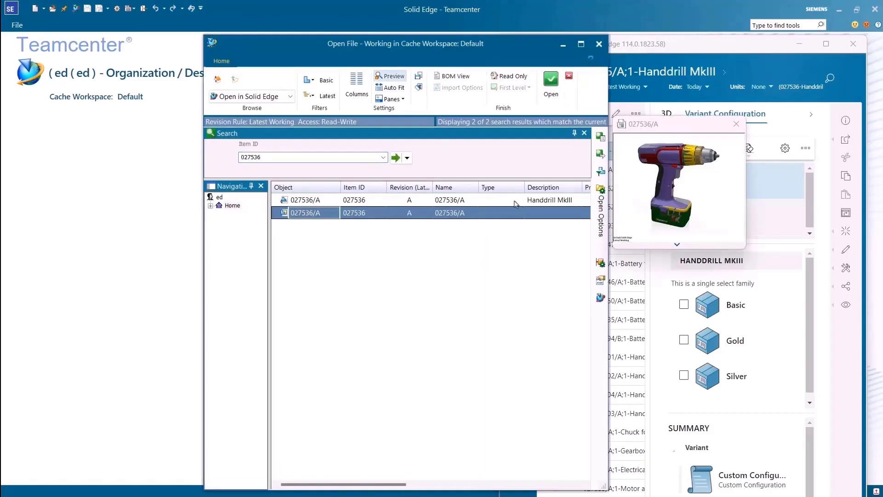
pyautogui.click(602, 215)
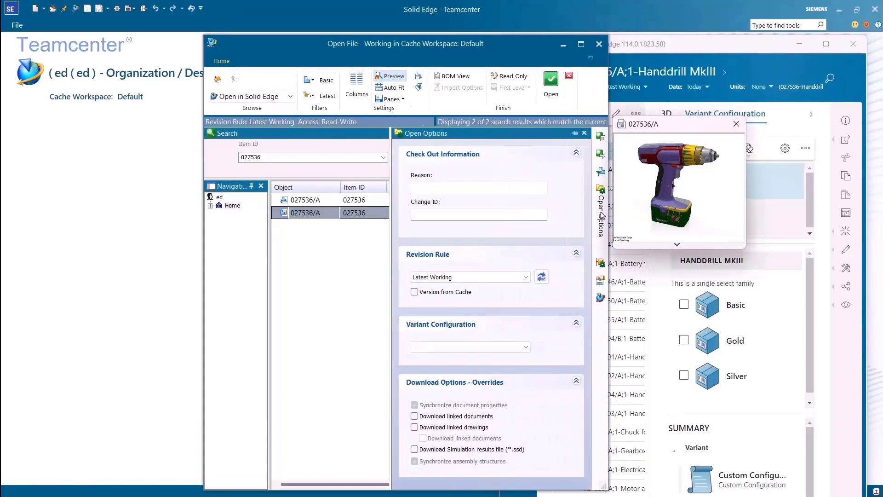
pyautogui.click(524, 348)
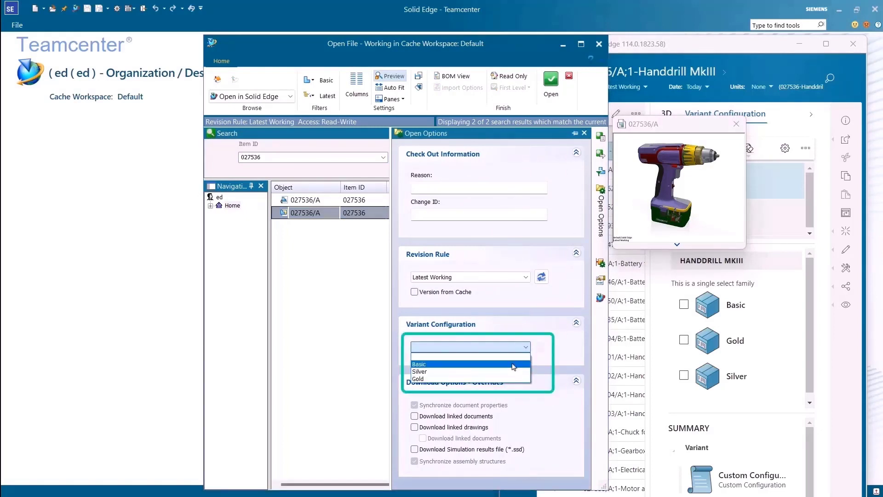
pyautogui.click(516, 366)
pyautogui.click(551, 82)
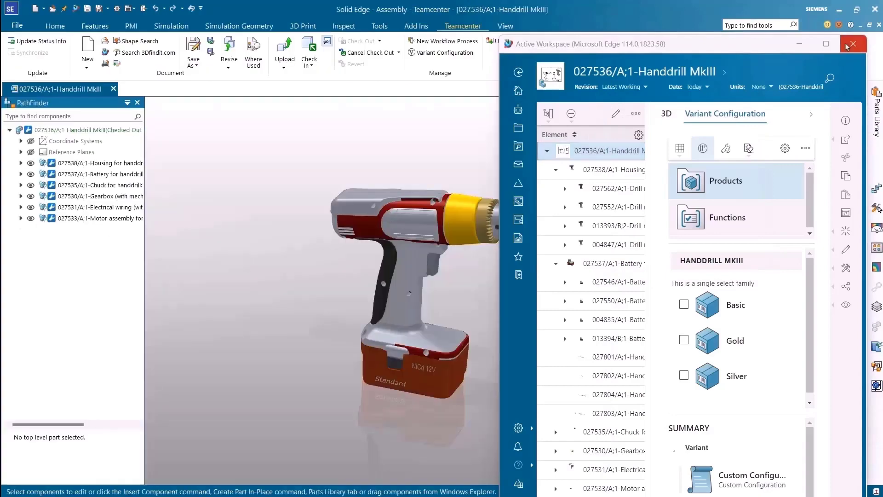
# Close the Edge window, expand the Housing and Battery nodes, and bring up Variant Configuration
pyautogui.click(852, 43)
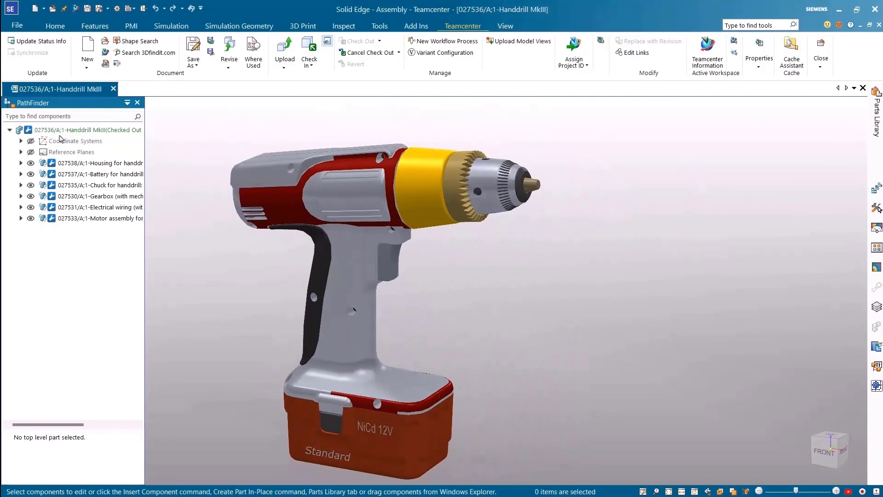
pyautogui.click(21, 163)
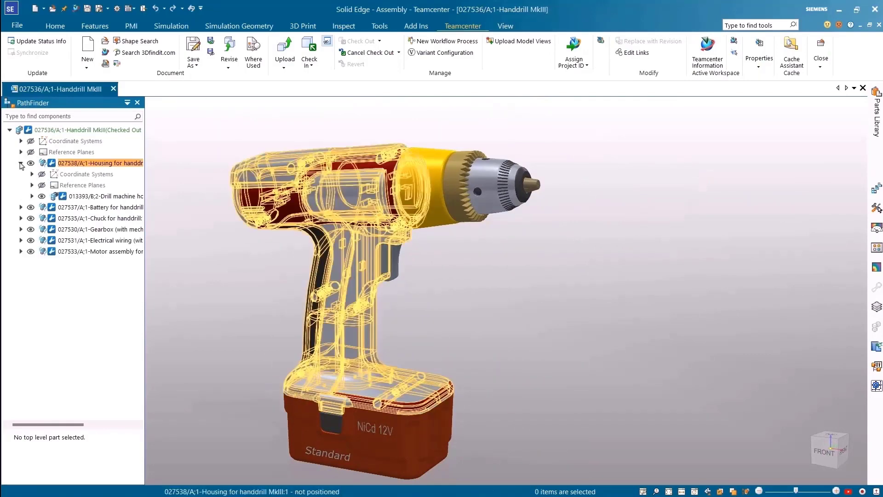
pyautogui.click(21, 207)
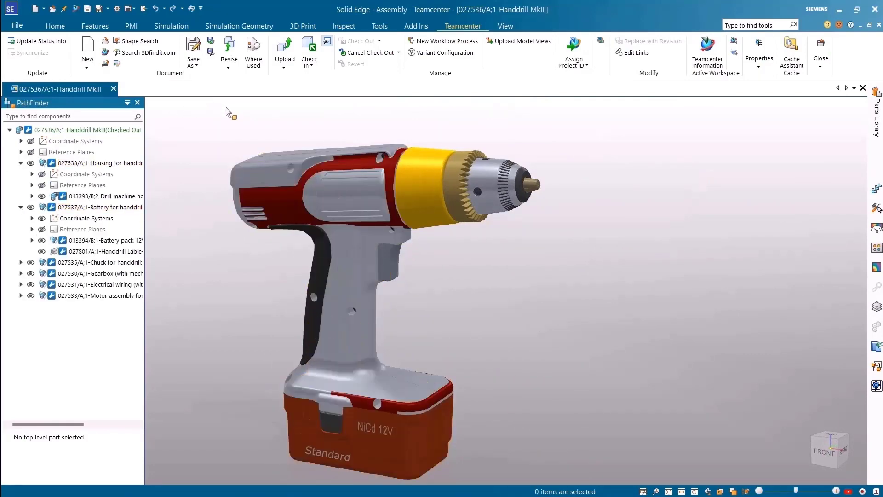
pyautogui.click(445, 52)
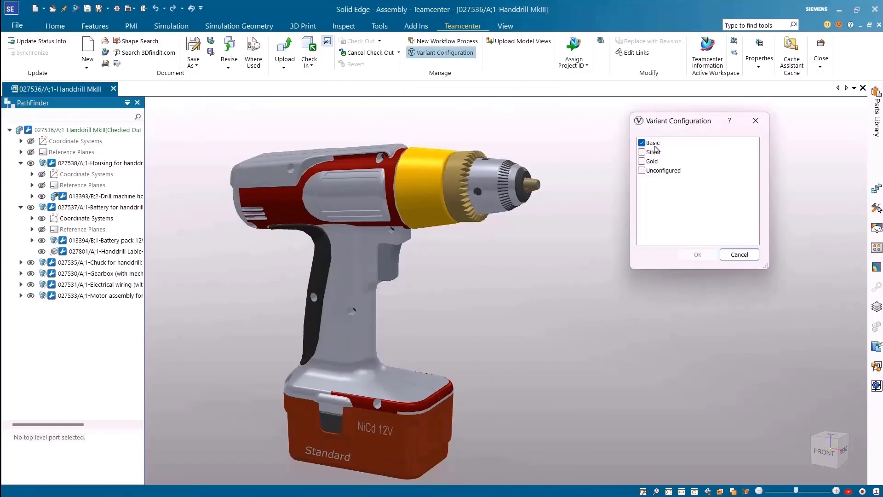
# Apply the Silver variant instead of Basic, giving blue trim and an 18V battery
pyautogui.click(642, 152)
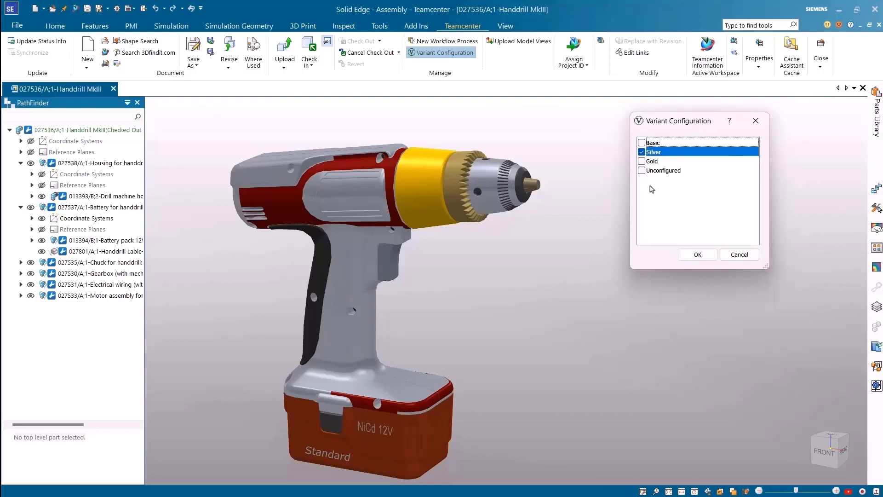
pyautogui.click(699, 254)
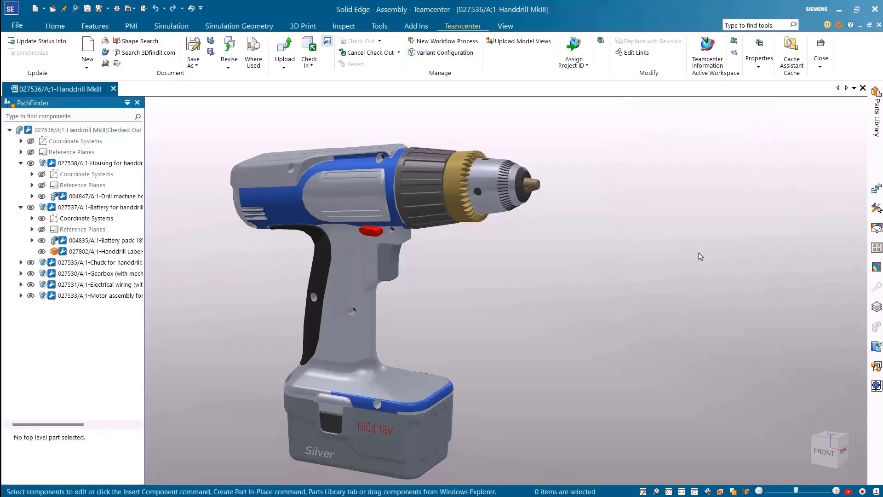
pyautogui.click(458, 55)
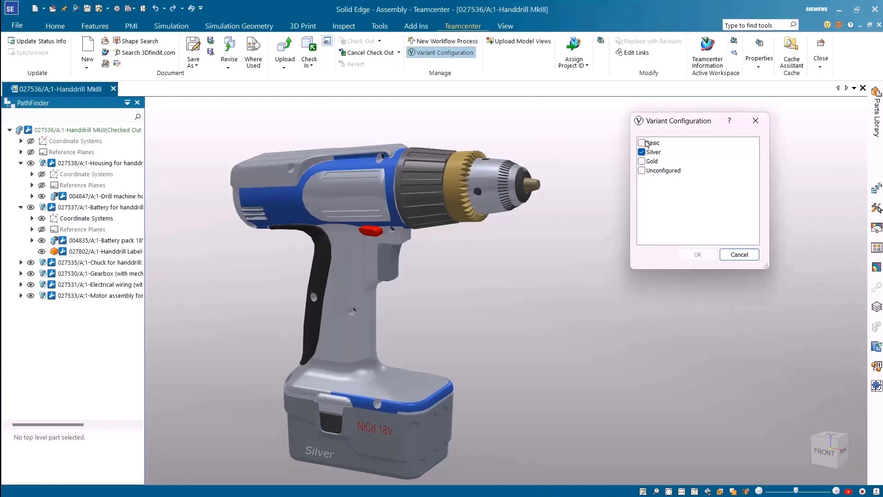
# Preview the combined Basic and Silver configuration, then the Unconfigured variant
pyautogui.click(642, 143)
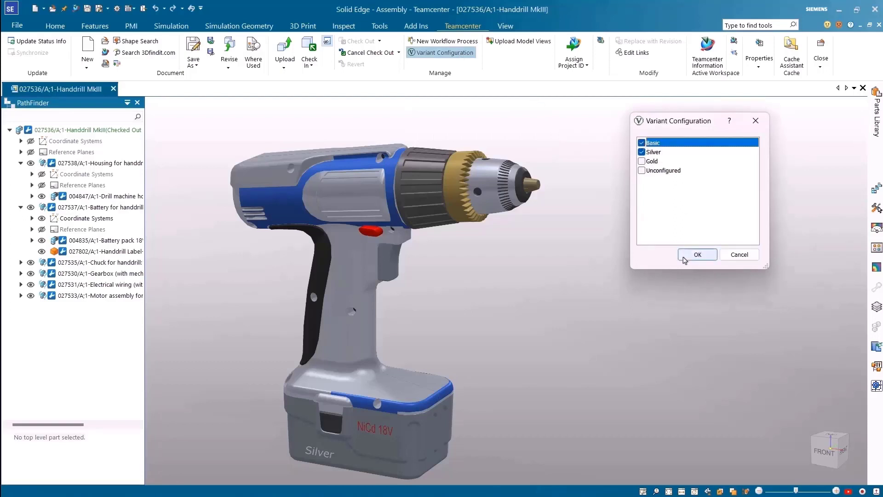
pyautogui.click(696, 254)
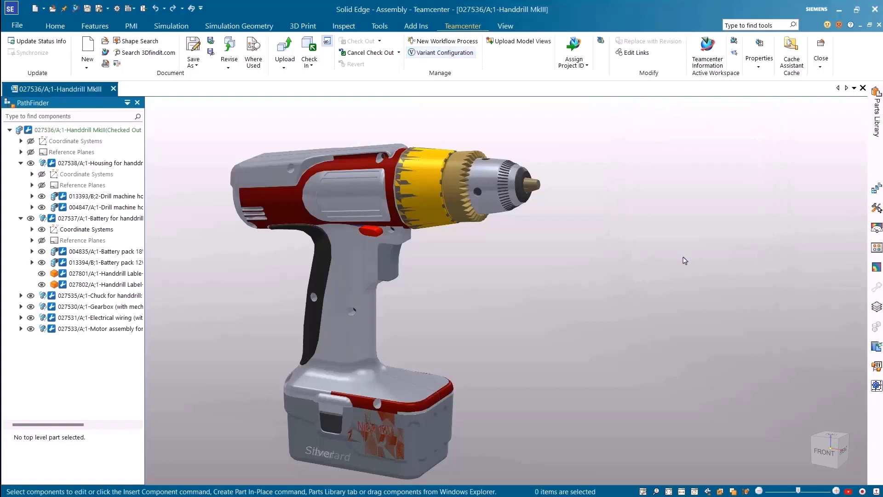
pyautogui.click(446, 53)
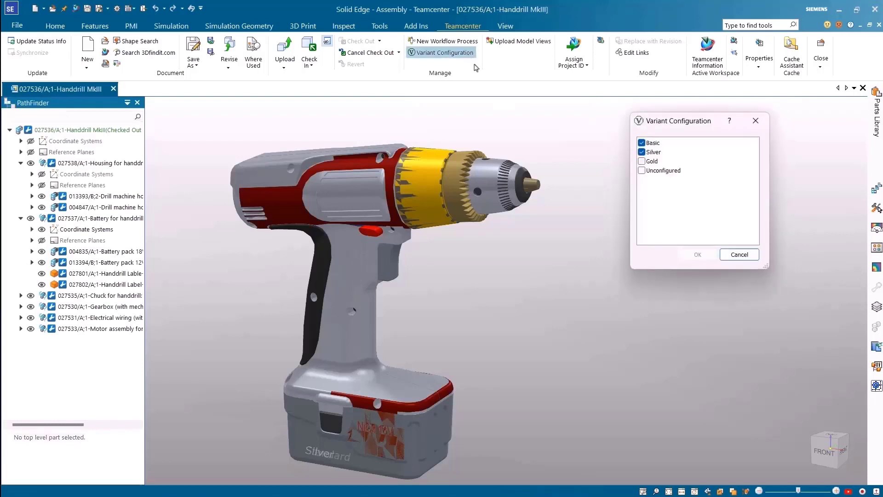
pyautogui.click(642, 170)
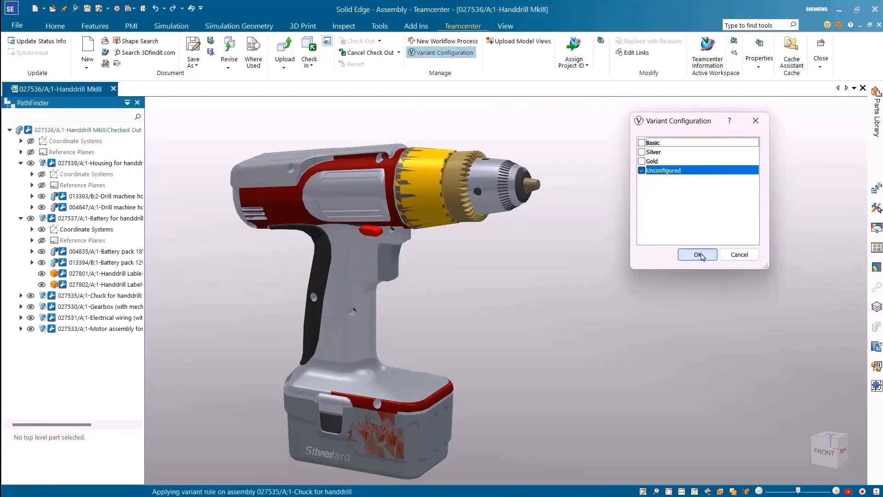
pyautogui.click(699, 255)
# Apply the Gold variant, showing the red-and-green drill with NiMH 18V battery
pyautogui.click(445, 53)
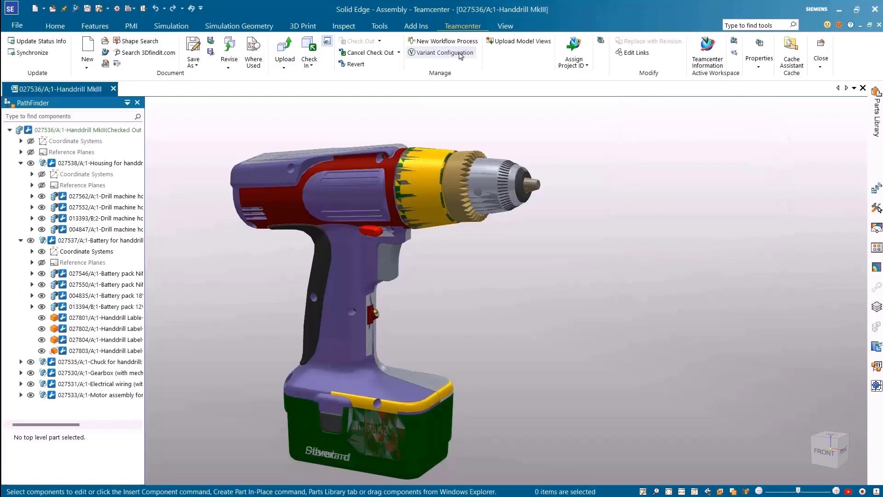
pyautogui.click(642, 161)
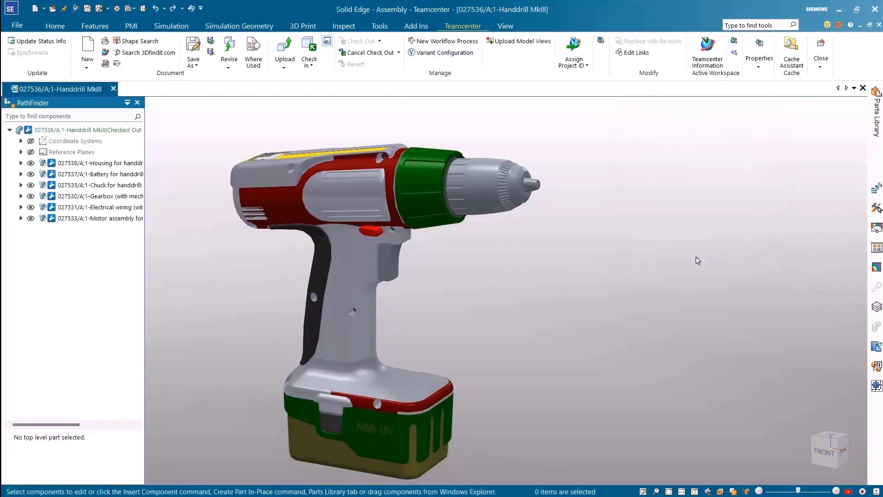
# Edit the Battery subassembly in place and select the Gold label part for repositioning
pyautogui.click(21, 174)
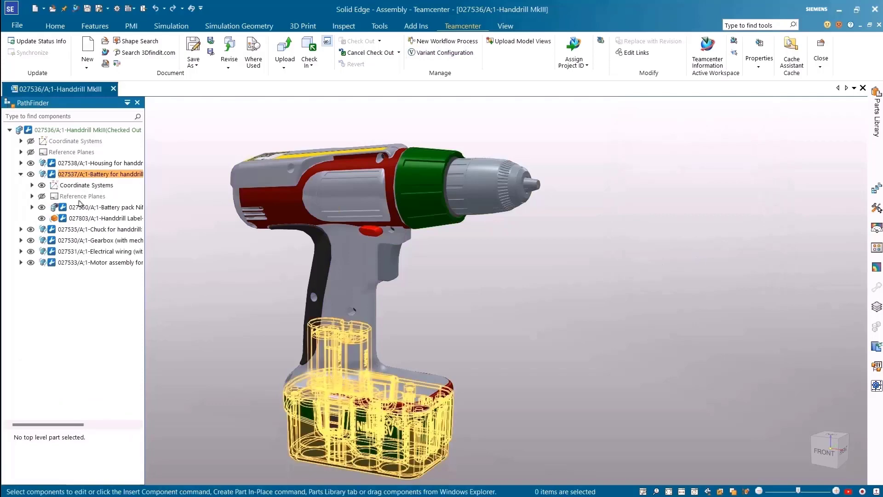
pyautogui.rightClick(104, 178)
pyautogui.click(135, 137)
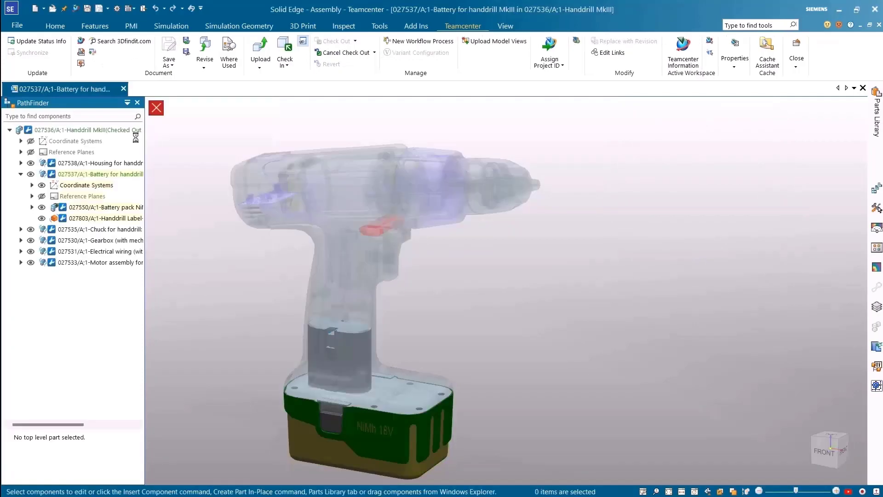
pyautogui.click(104, 239)
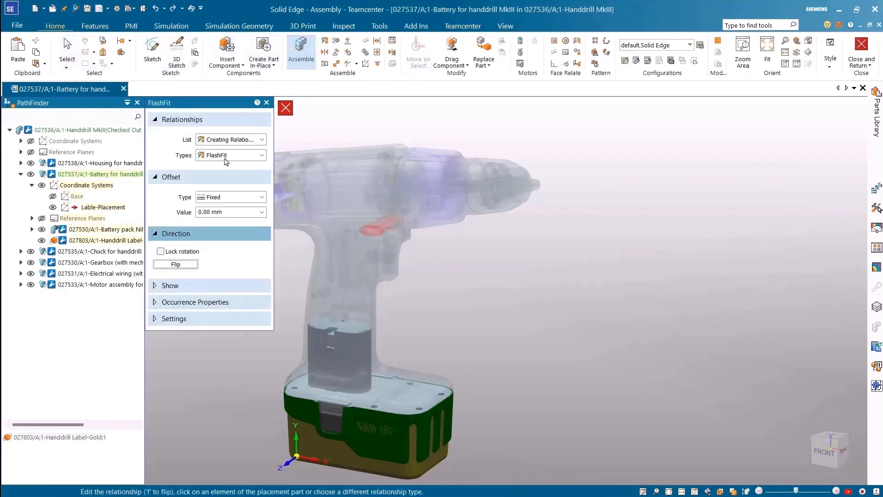
# Relate the label by Match Coordinate Systems to the battery's Lable-Placement coordinate system
pyautogui.click(225, 156)
pyautogui.click(237, 267)
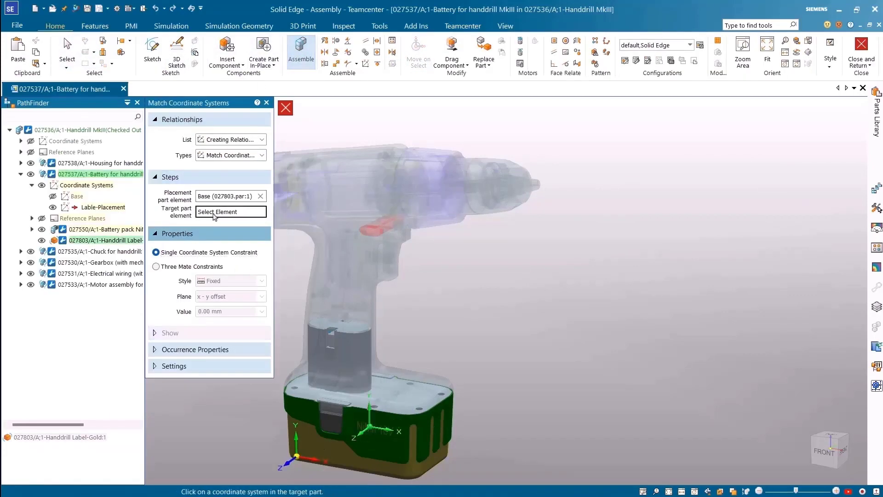
pyautogui.click(102, 207)
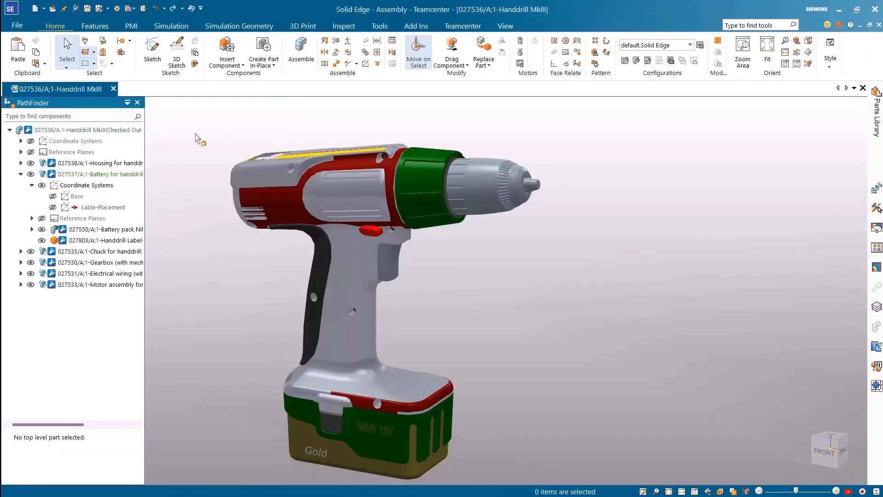
# Open the assembly's draft drawing and update its views so the battery shows the Gold label
pyautogui.click(467, 28)
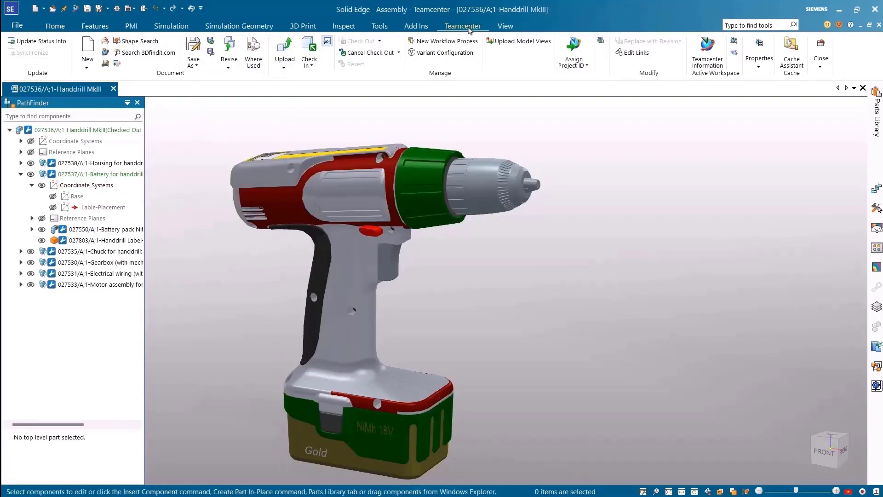
pyautogui.click(106, 64)
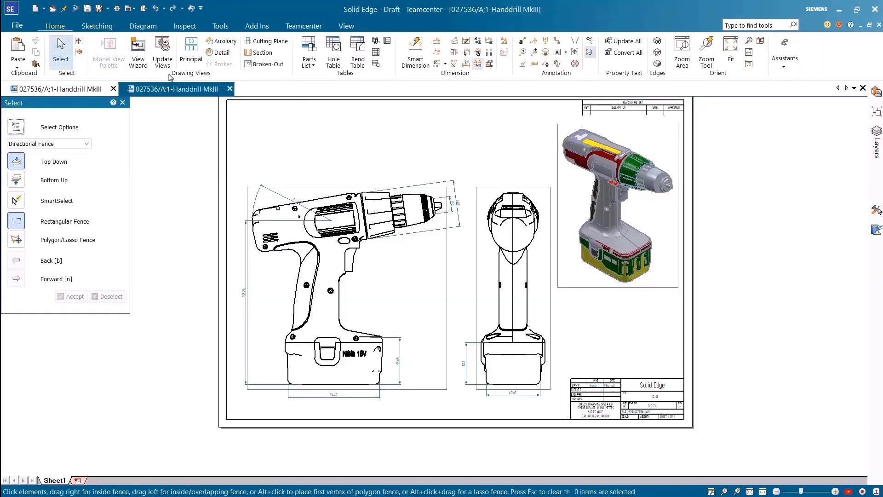
pyautogui.click(165, 47)
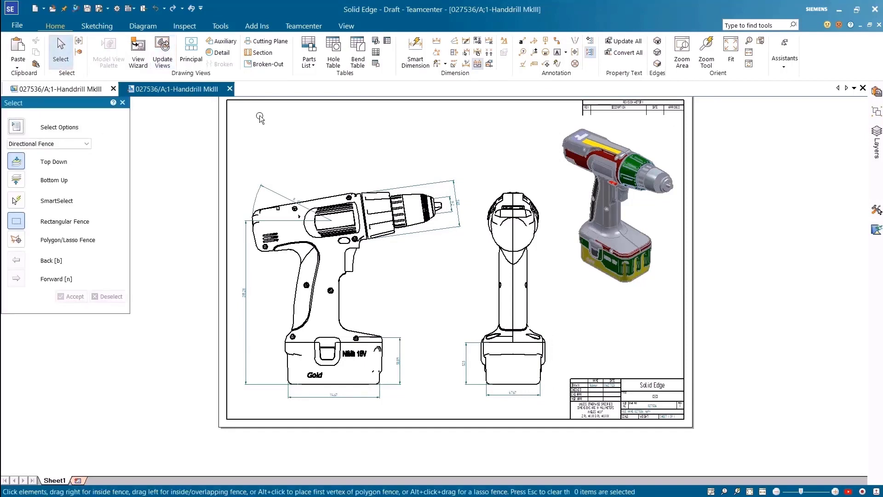
# Return to the assembly document and launch it in Active Workspace
pyautogui.click(87, 89)
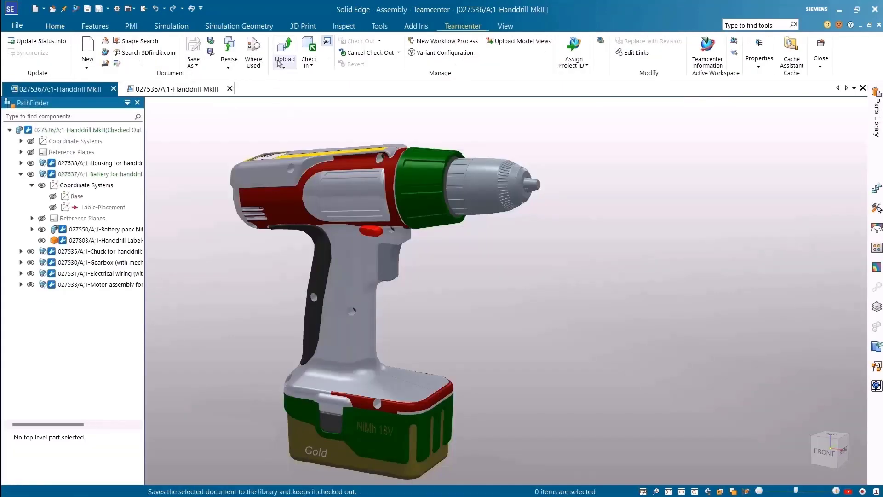
pyautogui.click(76, 8)
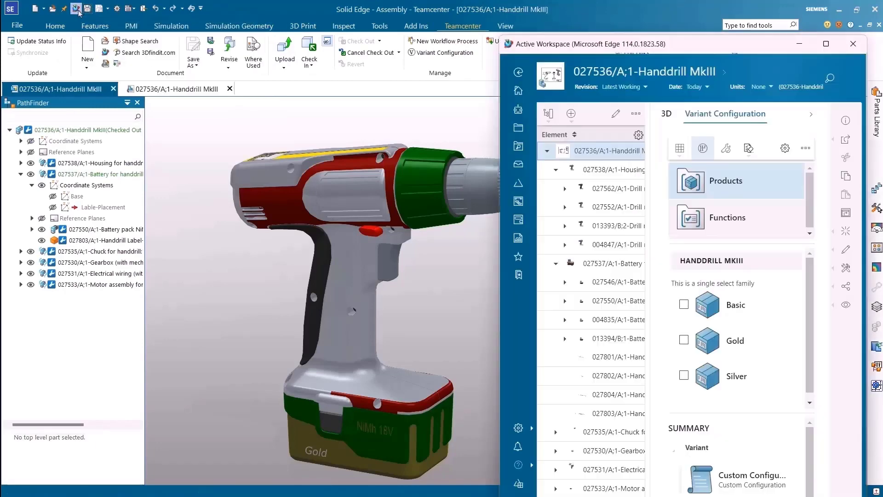
# Check the 12V NiMh battery, Professional chuck, PowerTorqueTronic wiring, torque-control gearbox, fullest housing and 18V Brushless motor options
pyautogui.click(827, 45)
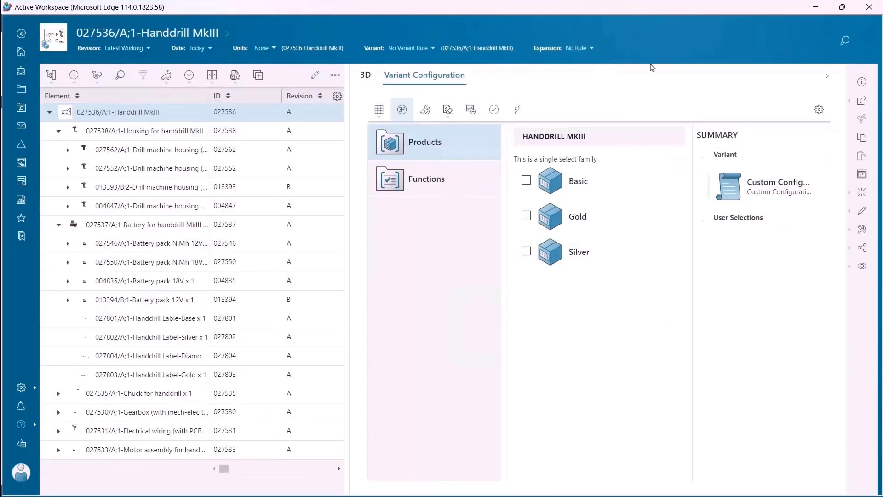
pyautogui.click(424, 184)
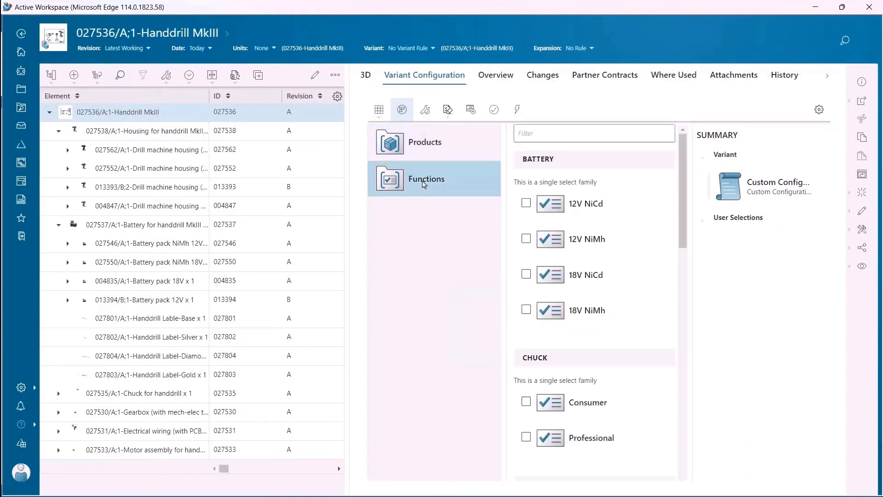
pyautogui.click(526, 238)
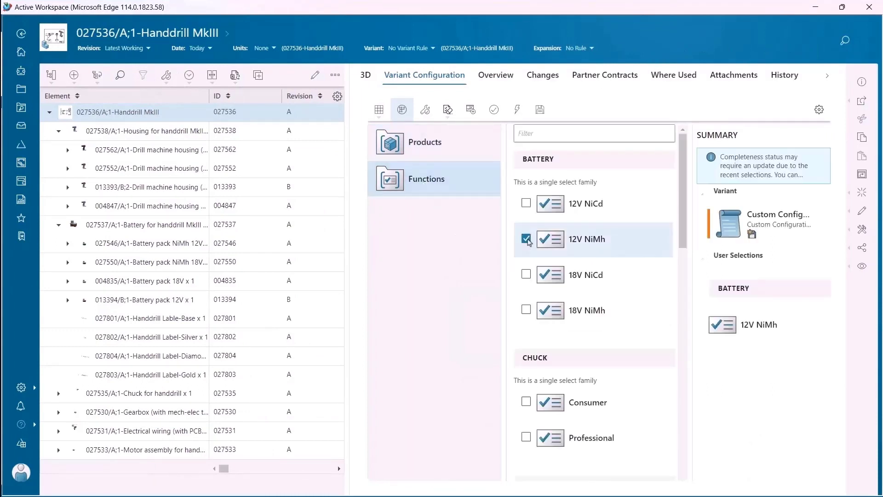
pyautogui.click(527, 437)
pyautogui.moveTo(683, 221); pyautogui.dragTo(670, 324)
pyautogui.click(526, 324)
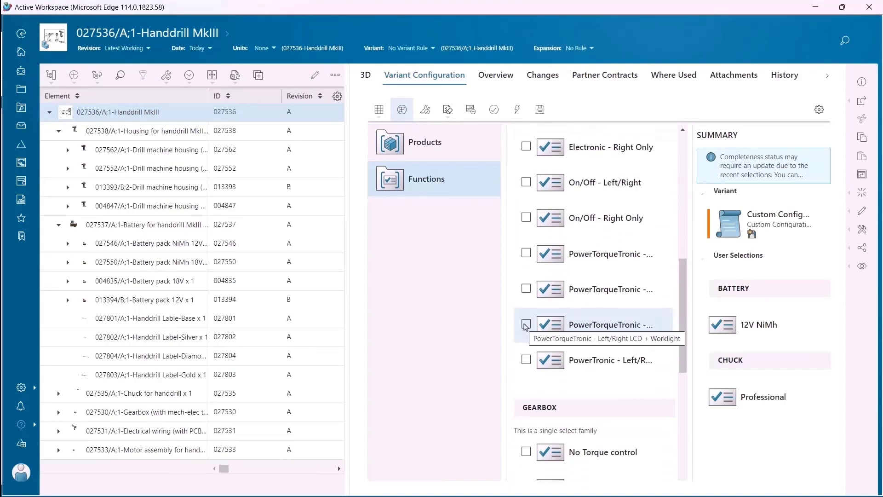
pyautogui.scroll(-2, 532, 276)
pyautogui.click(526, 262)
pyautogui.scroll(-2, 541, 345)
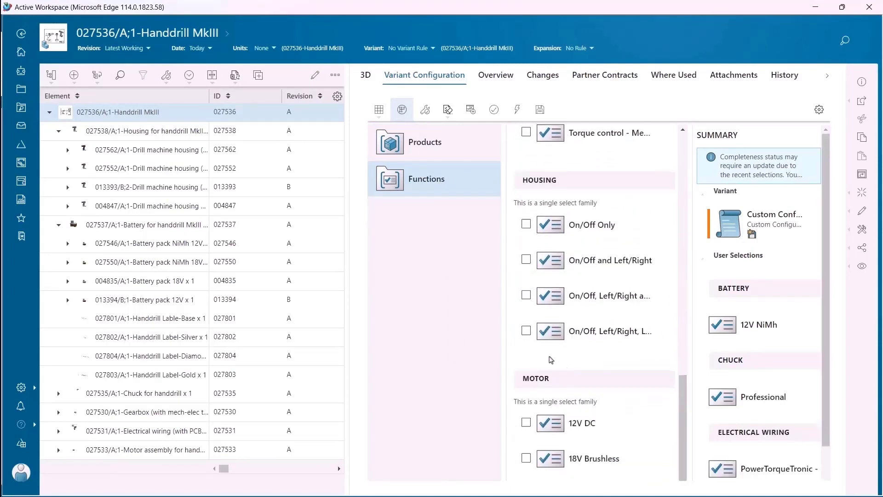
pyautogui.click(525, 331)
pyautogui.scroll(-1, 526, 345)
pyautogui.click(526, 432)
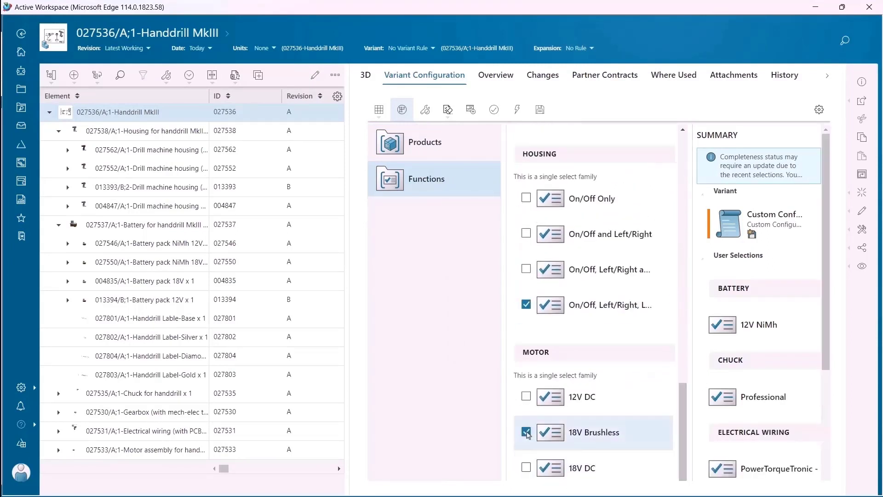
# Apply the chosen options and save the configuration as a new variant named Diamond
pyautogui.click(426, 109)
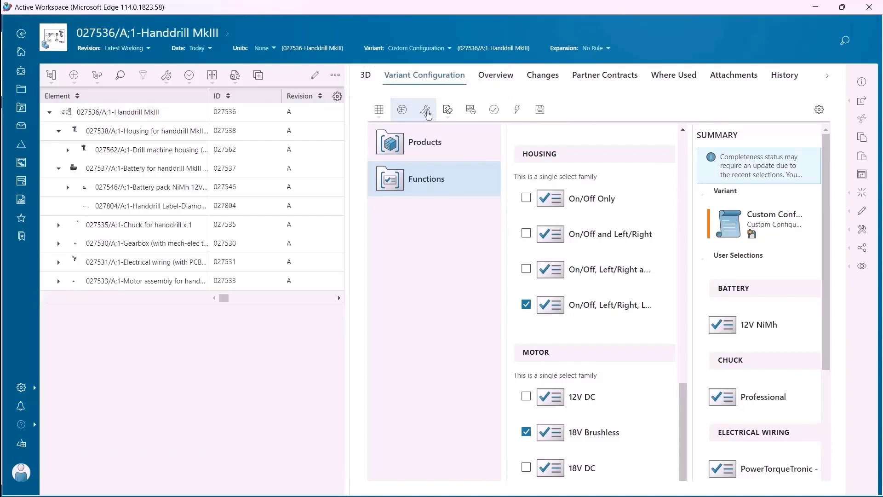
pyautogui.click(540, 109)
pyautogui.click(694, 154)
pyautogui.write('Diamond')
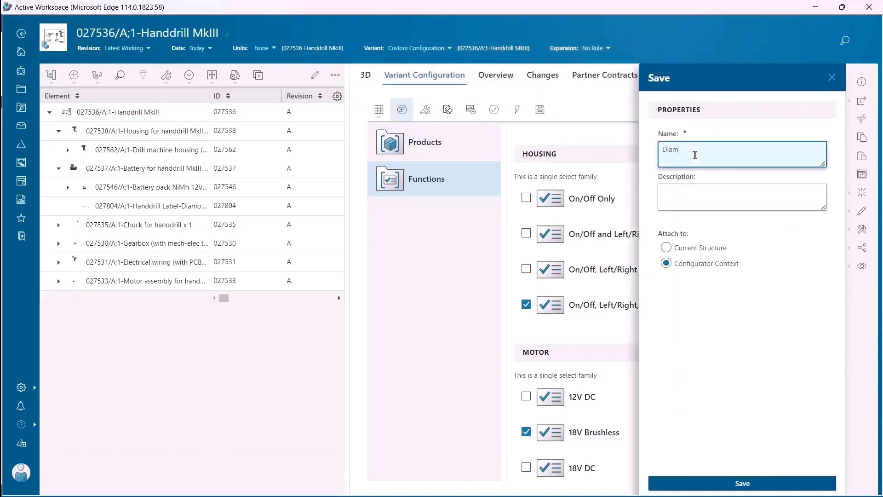
pyautogui.click(731, 483)
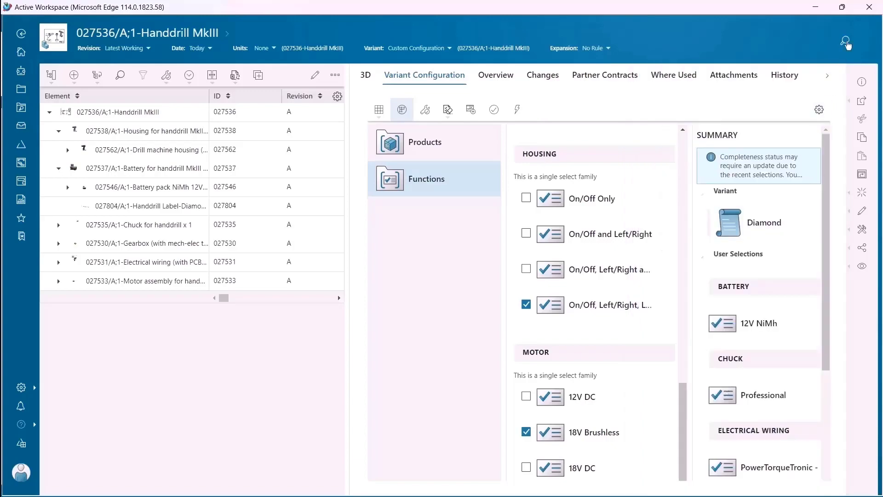
# Return to Solid Edge and apply the new Diamond variant from the Variant Configuration list
pyautogui.click(869, 8)
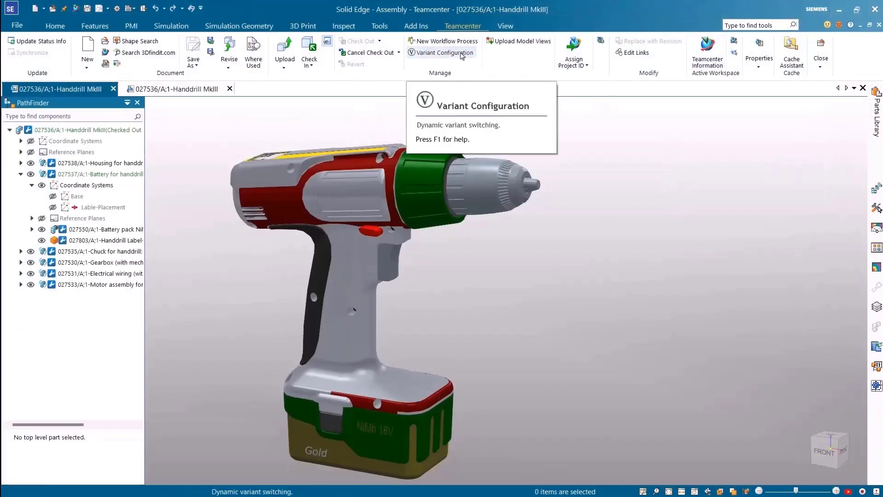
pyautogui.click(445, 53)
pyautogui.click(642, 152)
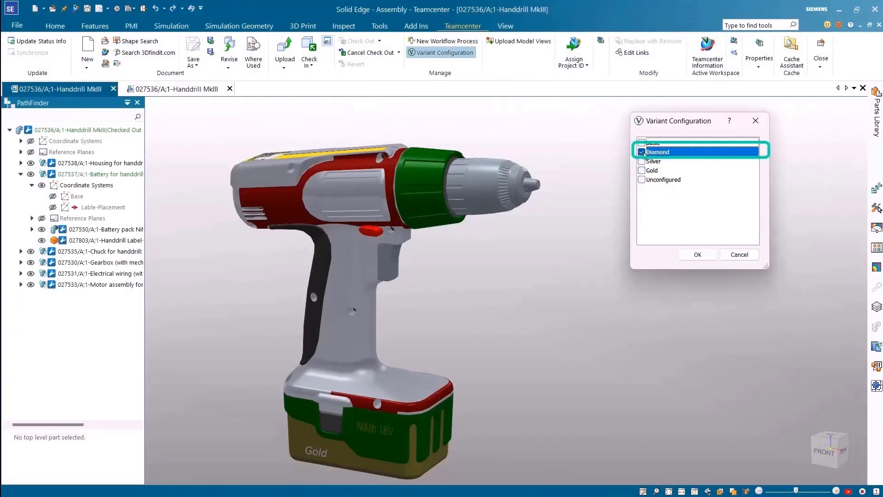
pyautogui.click(696, 255)
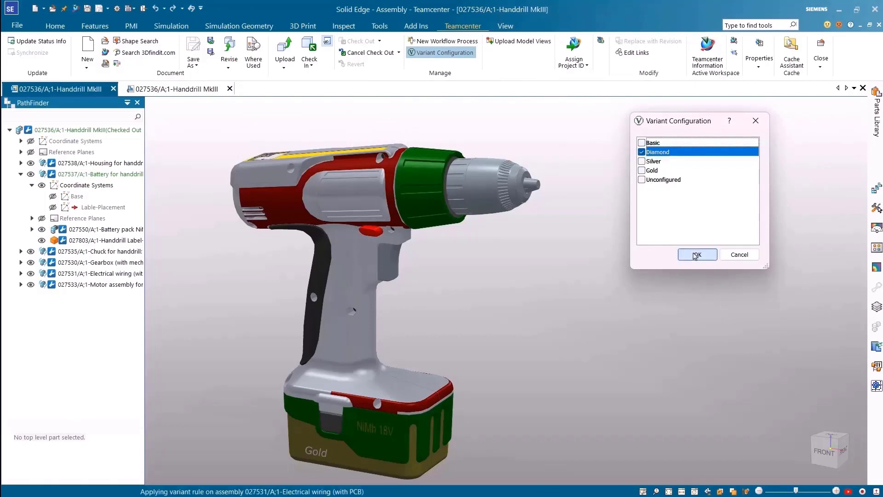